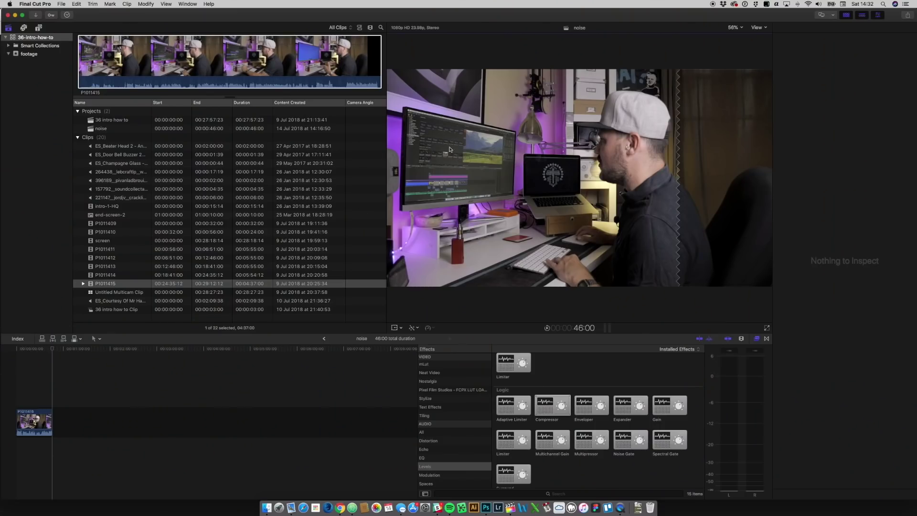
Step: Select clip P1011415 in the noise project timeline, play its untreated audio, and return to the start
{"action": "left_click", "coordinate": [381, 86]}
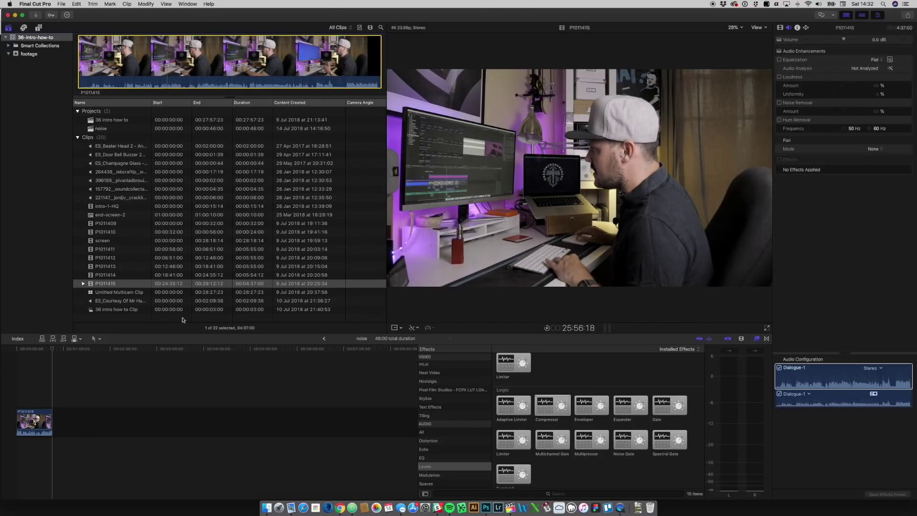
{"action": "left_click", "coordinate": [30, 387]}
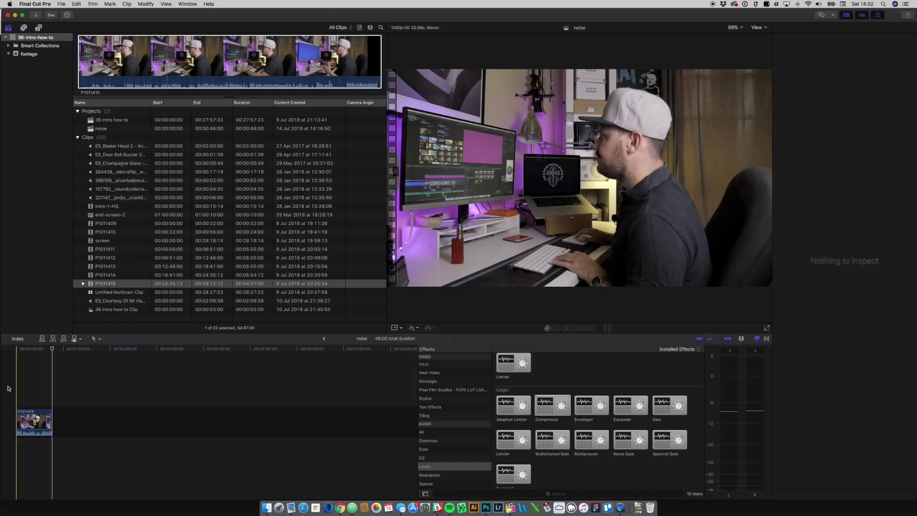
{"action": "left_click", "coordinate": [24, 414]}
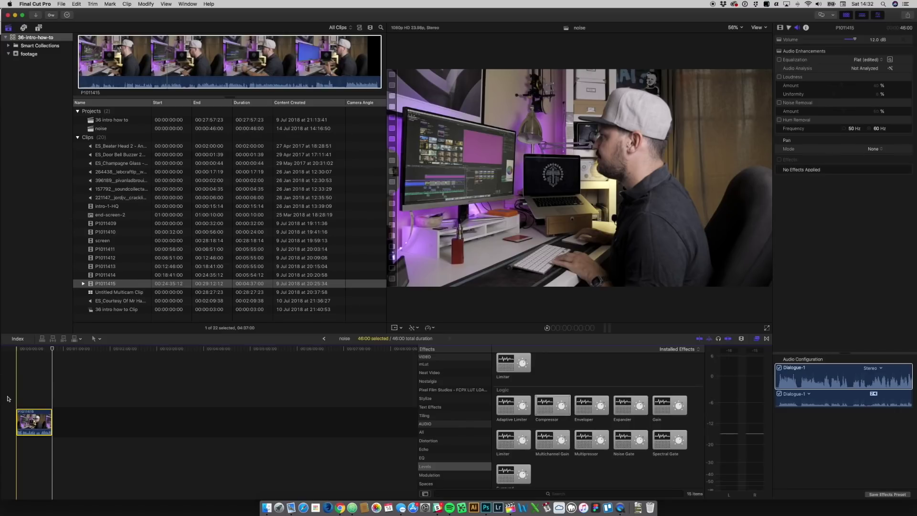
{"action": "key", "text": "XF86AudioRaiseVolume"}
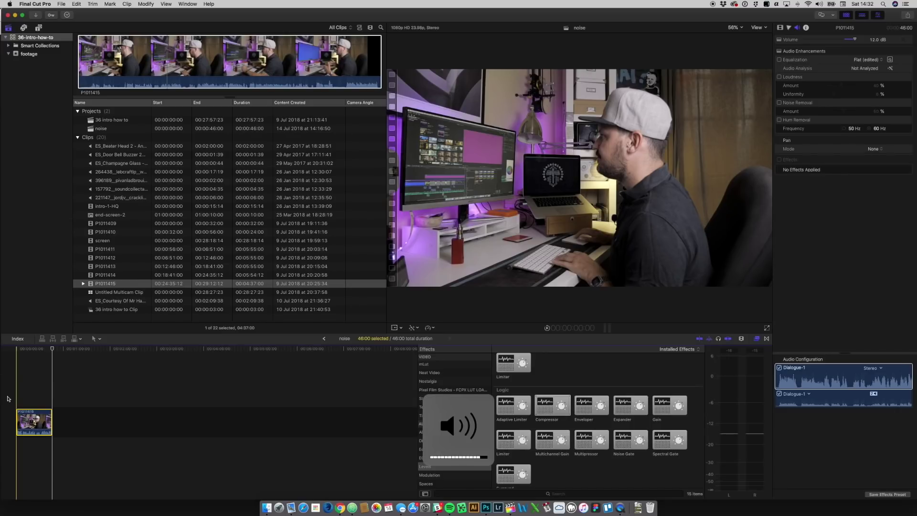
{"action": "key", "text": "space"}
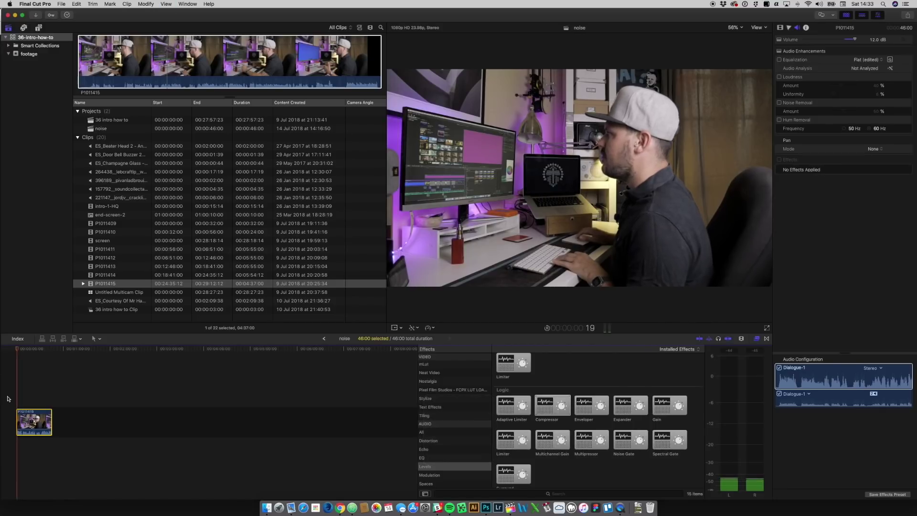
{"action": "key", "text": "XF86AudioRaiseVolume"}
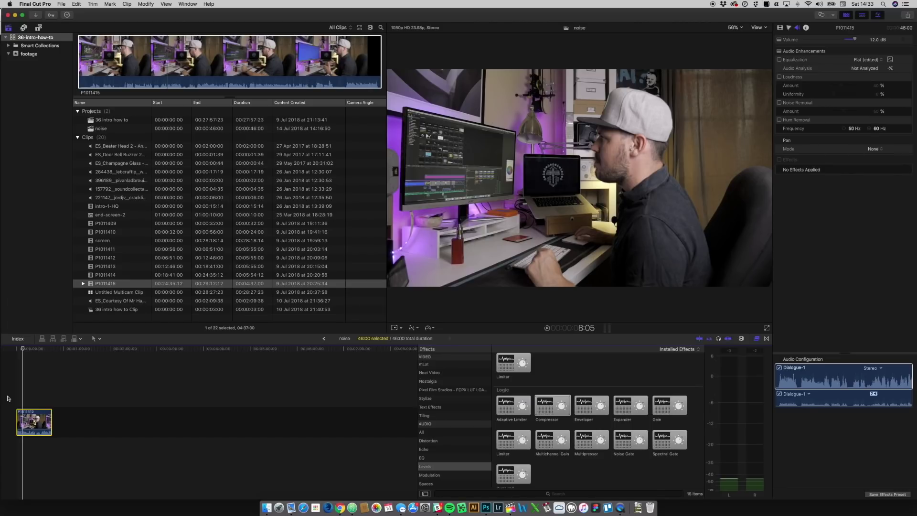
{"action": "left_click", "coordinate": [7, 398]}
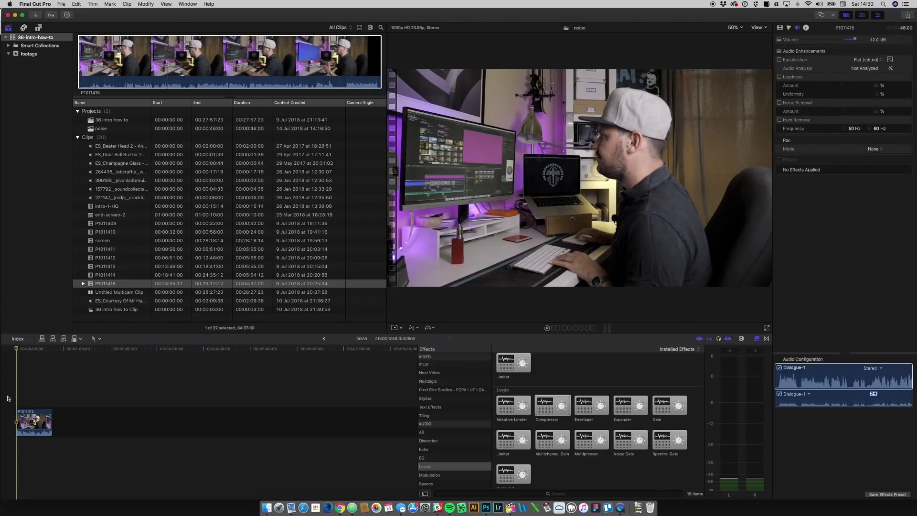
Step: Drag the Compressor effect from Audio > Levels onto clip P1011415 in the timeline
{"action": "key", "text": "space"}
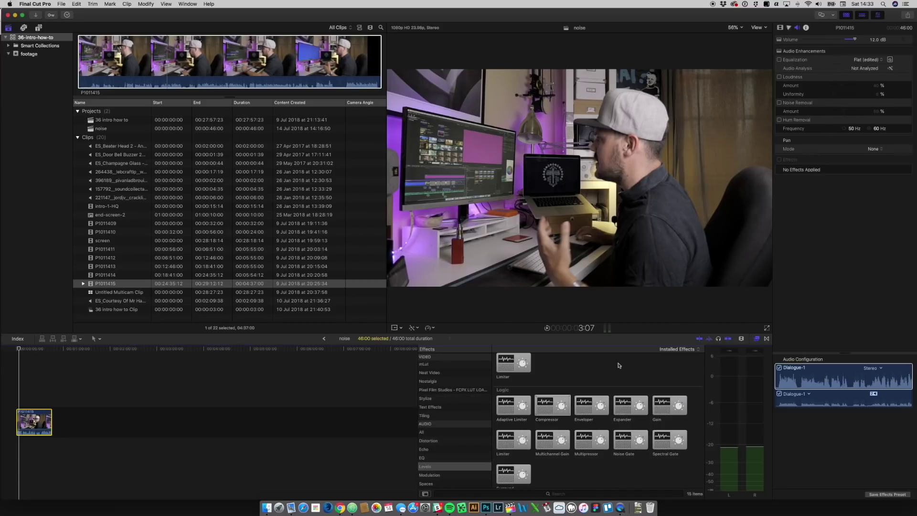
{"action": "left_click", "coordinate": [758, 338]}
{"action": "left_click", "coordinate": [757, 338]}
{"action": "left_click", "coordinate": [443, 432]}
{"action": "scroll", "coordinate": [437, 442], "scroll_direction": "down", "scroll_amount": 2}
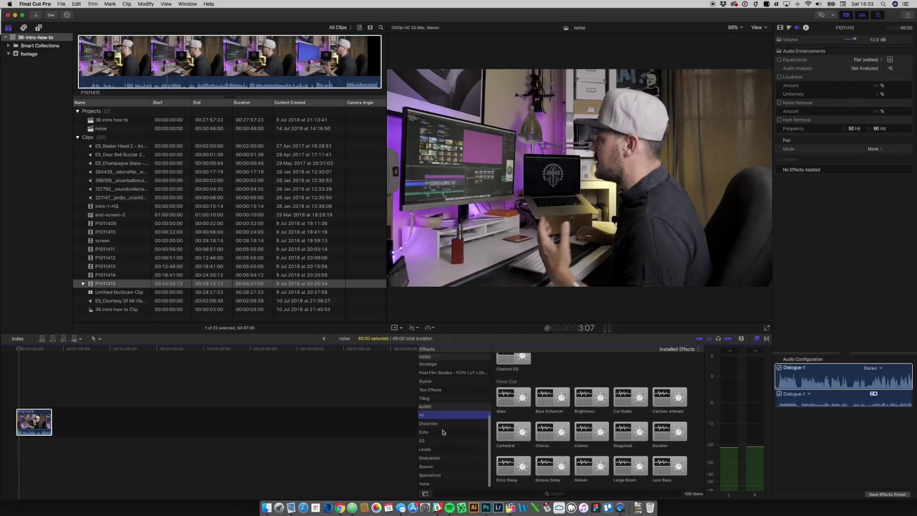
{"action": "left_click", "coordinate": [427, 450]}
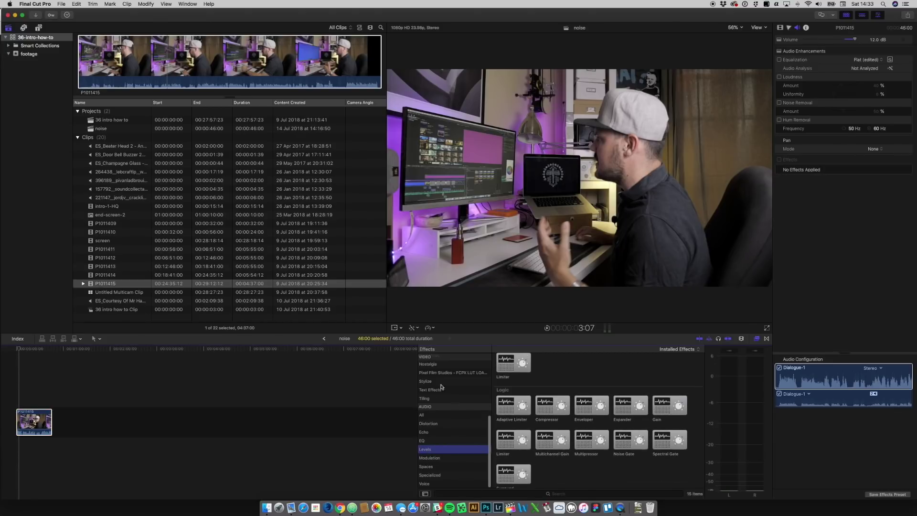
{"action": "left_click", "coordinate": [553, 410]}
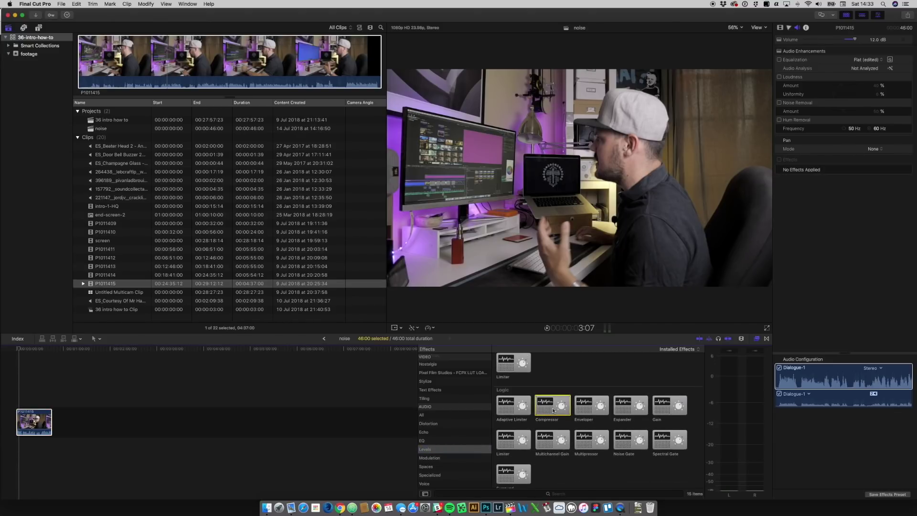
{"action": "left_click_drag", "start_coordinate": [552, 411], "coordinate": [40, 422]}
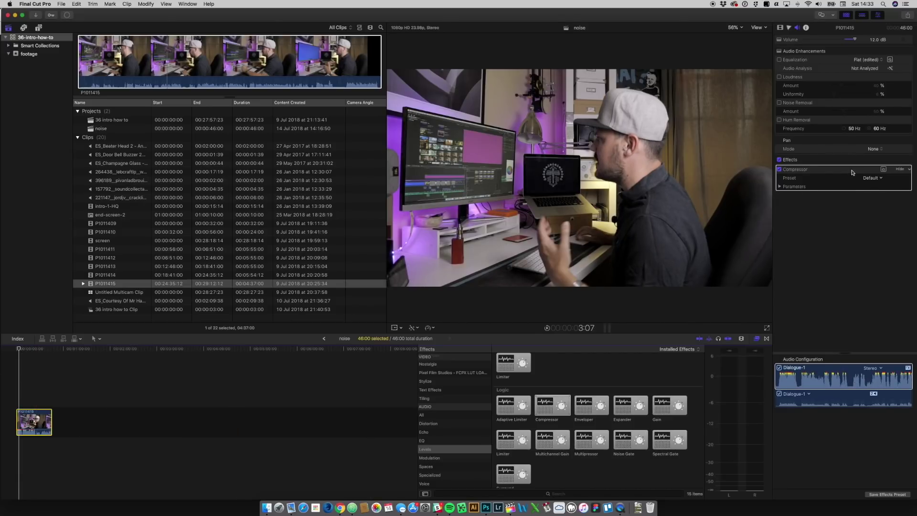
{"action": "left_click", "coordinate": [884, 169]}
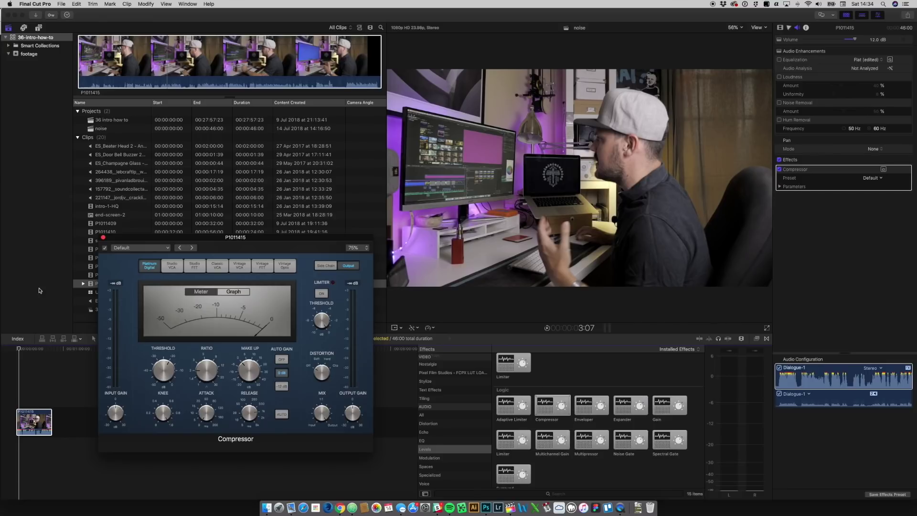
{"action": "left_click_drag", "start_coordinate": [255, 241], "coordinate": [290, 185]}
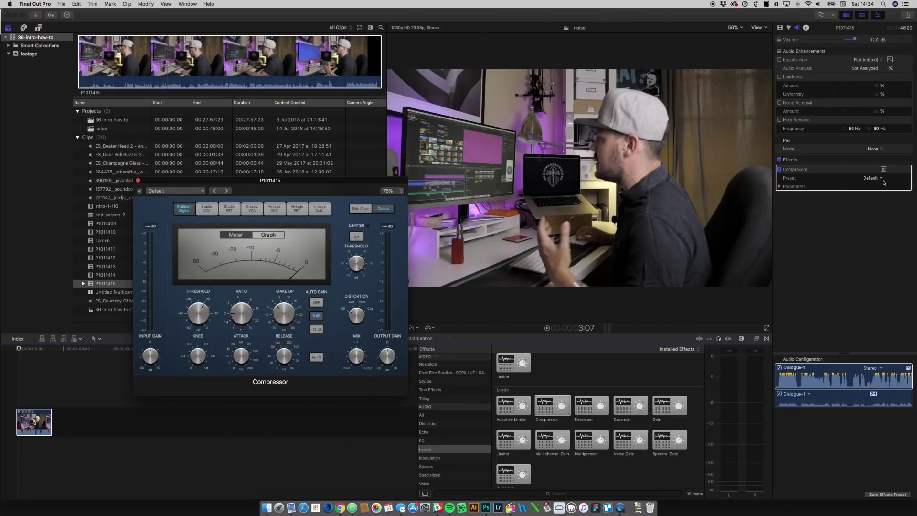
{"action": "left_click", "coordinate": [882, 179]}
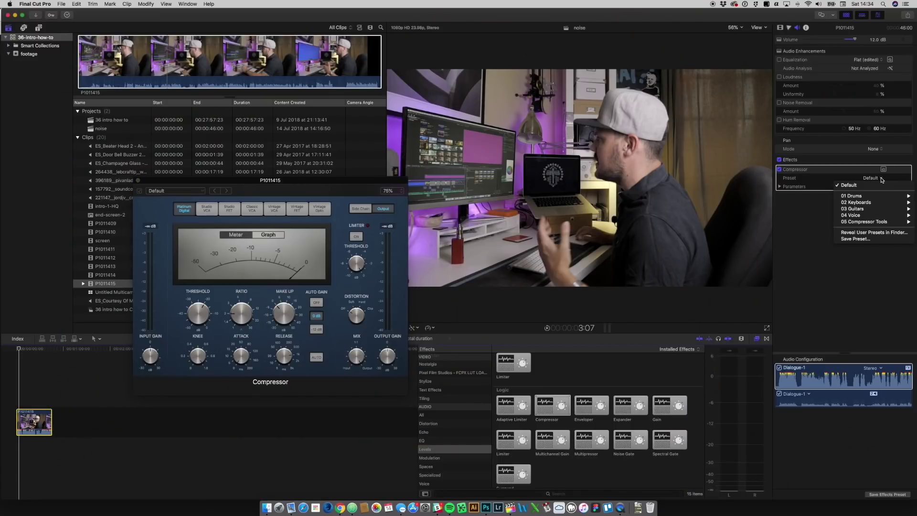
{"action": "left_click", "coordinate": [137, 182]}
{"action": "left_click", "coordinate": [138, 181]}
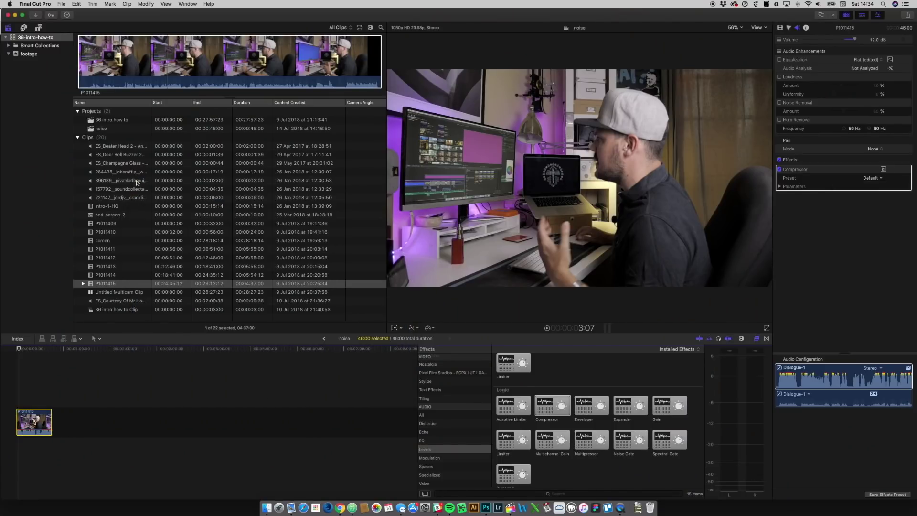
Step: Switch the Compressor to the 04 Voice > Vocal Compressor 01 preset and play the clip
{"action": "left_click", "coordinate": [881, 178]}
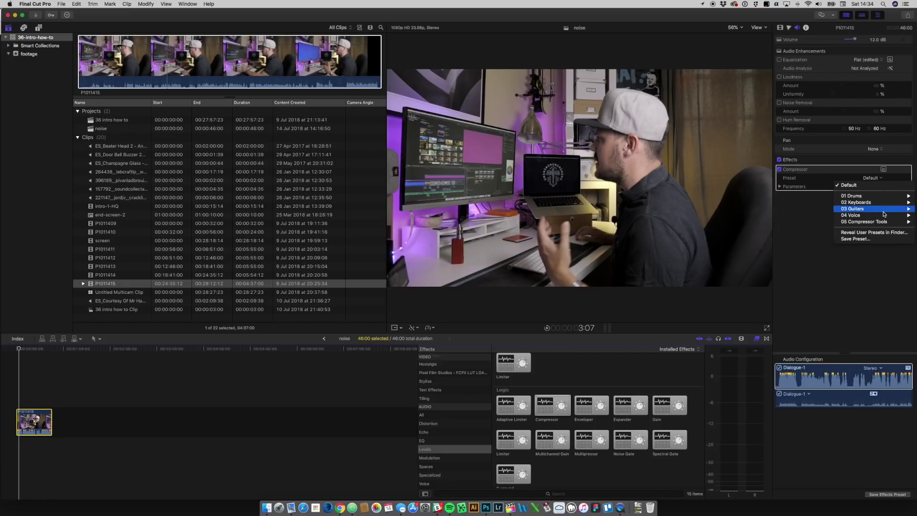
{"action": "mouse_move", "coordinate": [884, 219]}
{"action": "left_click", "coordinate": [792, 235]}
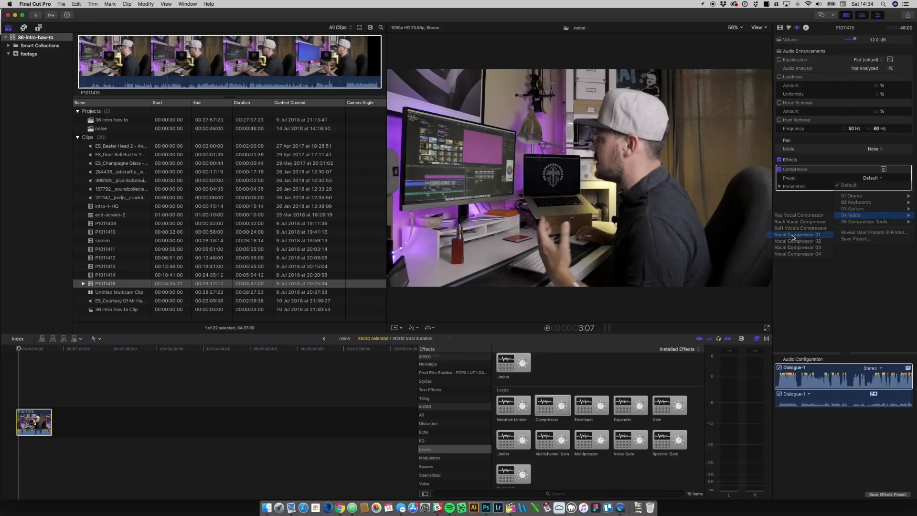
{"action": "key", "text": "space"}
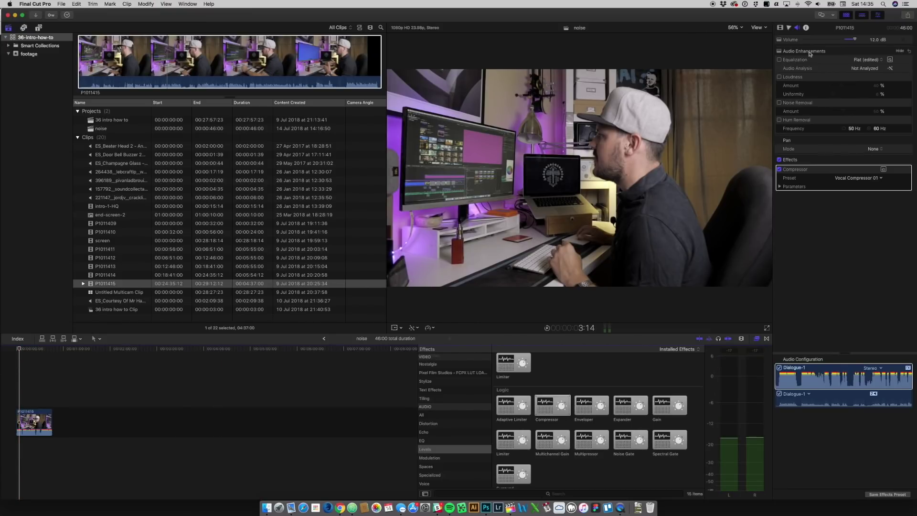
Step: While auditioning playback, drop clip P1011415's volume from 12.0 dB to 5.3 dB
{"action": "key", "text": "space"}
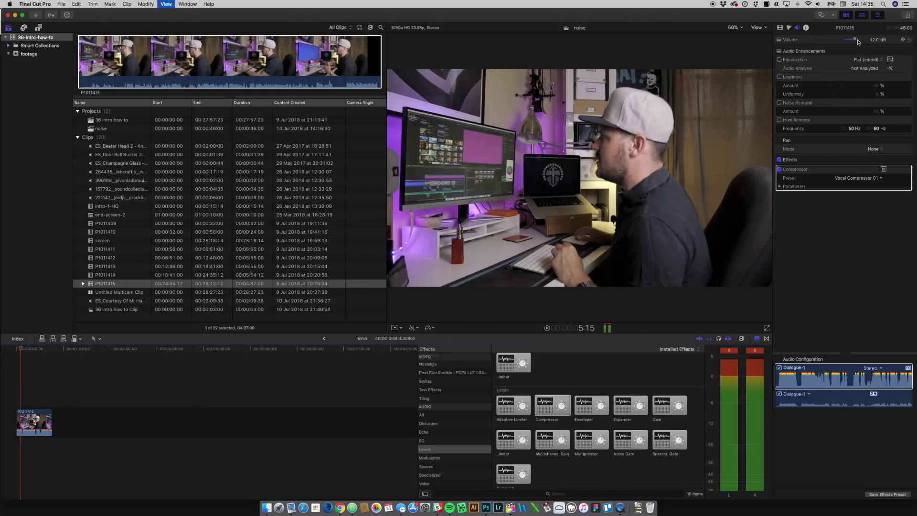
{"action": "key", "text": "space"}
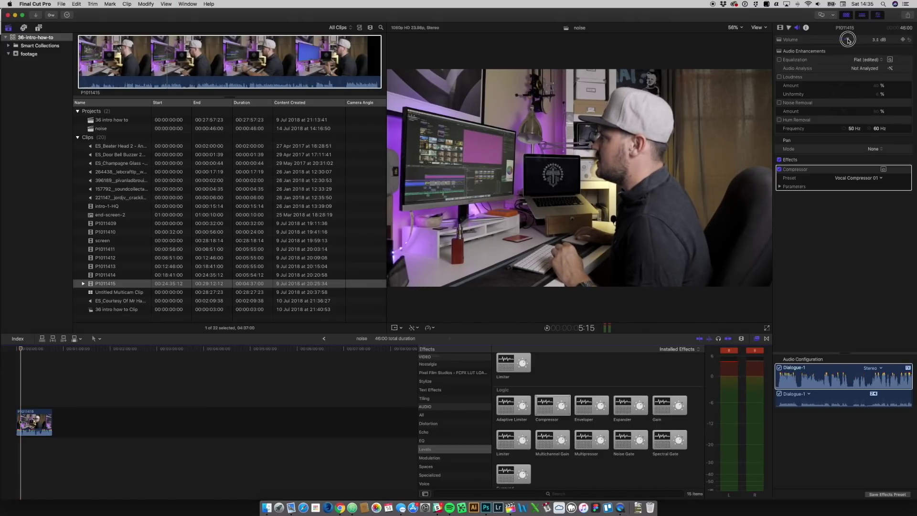
{"action": "key", "text": "space"}
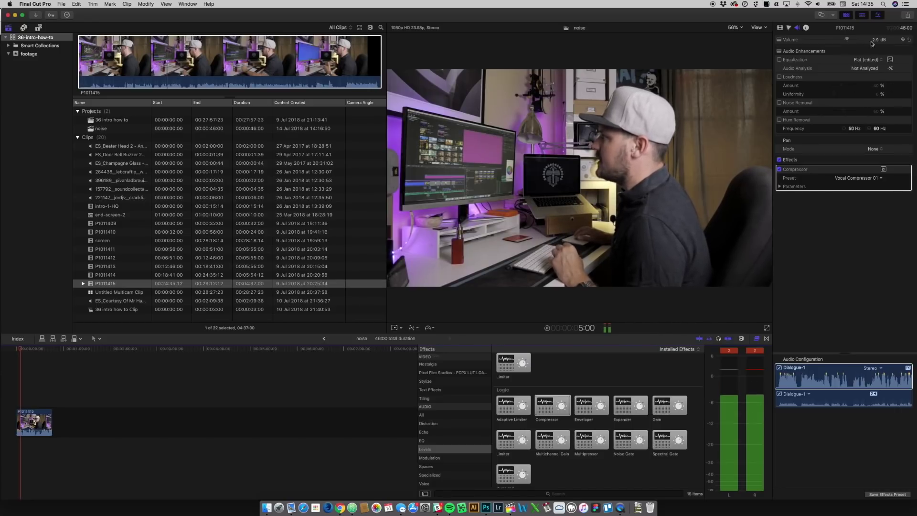
{"action": "left_click_drag", "start_coordinate": [848, 40], "coordinate": [850, 41]}
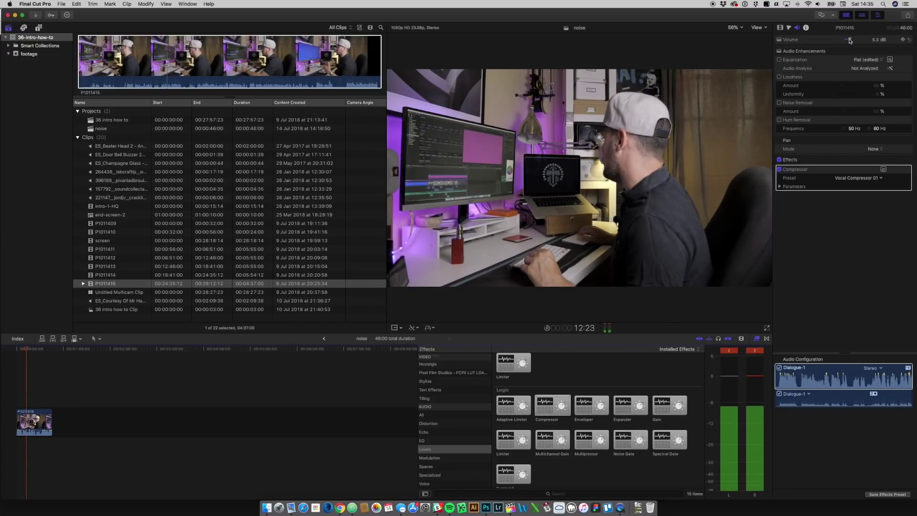
{"action": "key", "text": "space"}
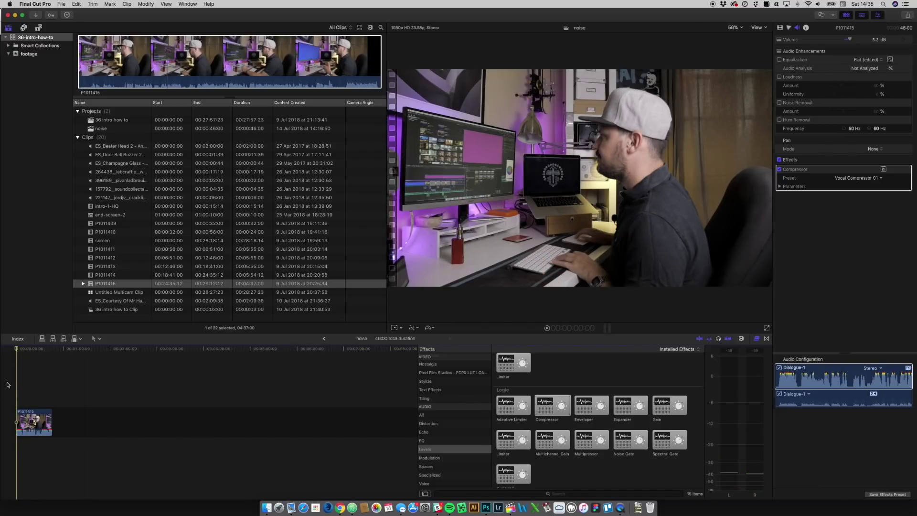
{"action": "key", "text": "XF86AudioLowerVolume"}
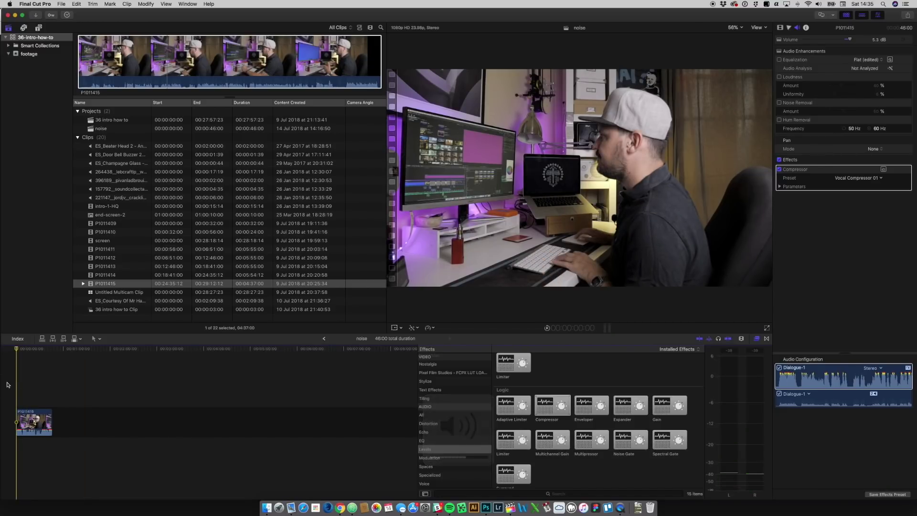
{"action": "key", "text": "space"}
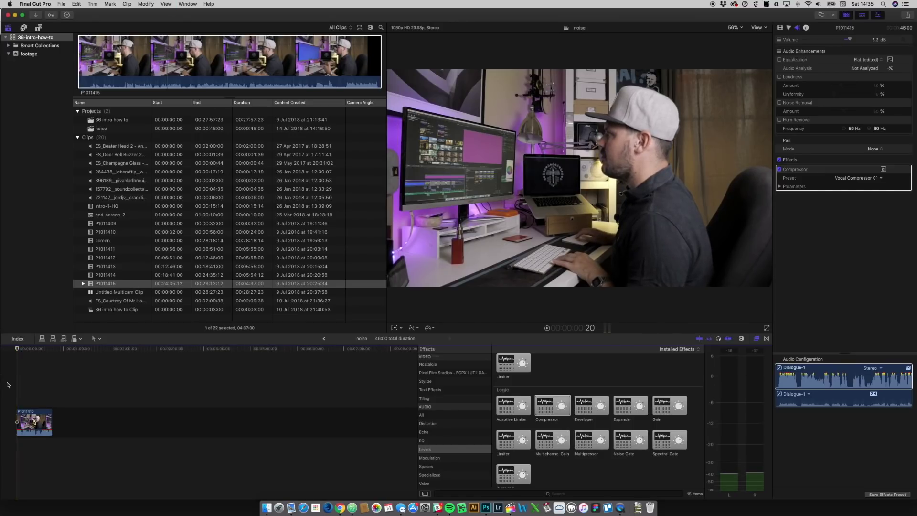
Step: Drop the Limiter effect onto clip P1011415 so it sits after the Compressor
{"action": "left_click", "coordinate": [36, 414]}
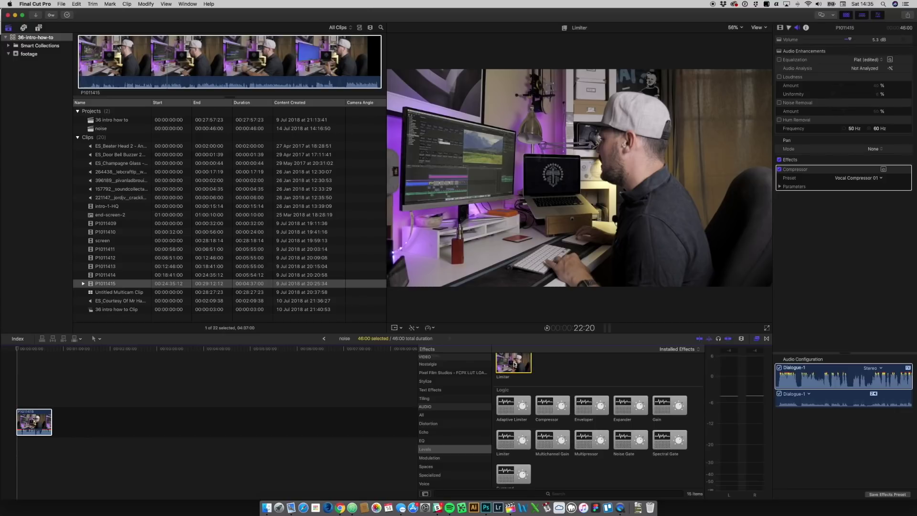
{"action": "left_click_drag", "start_coordinate": [513, 363], "coordinate": [33, 422]}
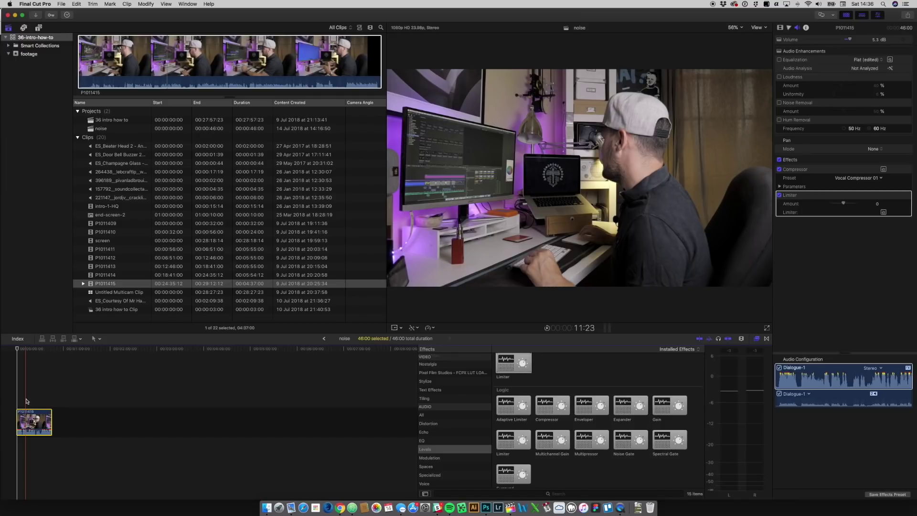
{"action": "key", "text": "space"}
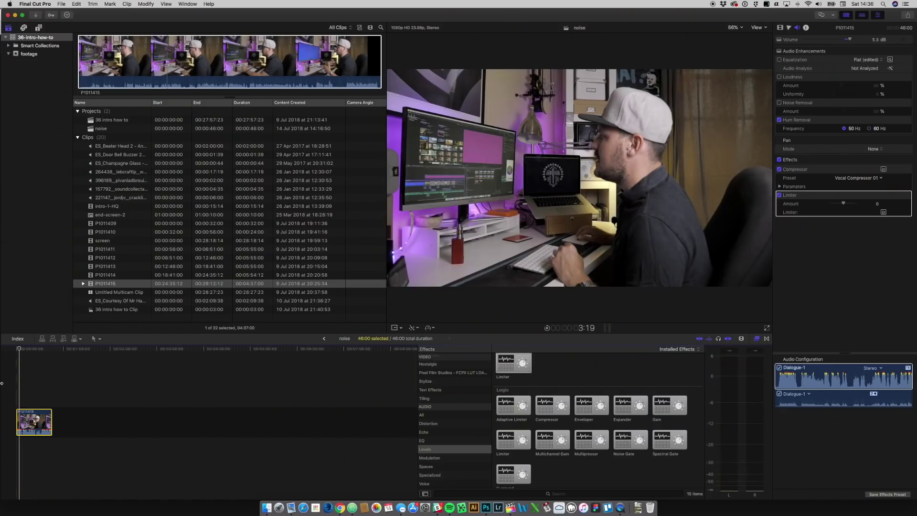
{"action": "left_click", "coordinate": [6, 384]}
{"action": "key", "text": "space"}
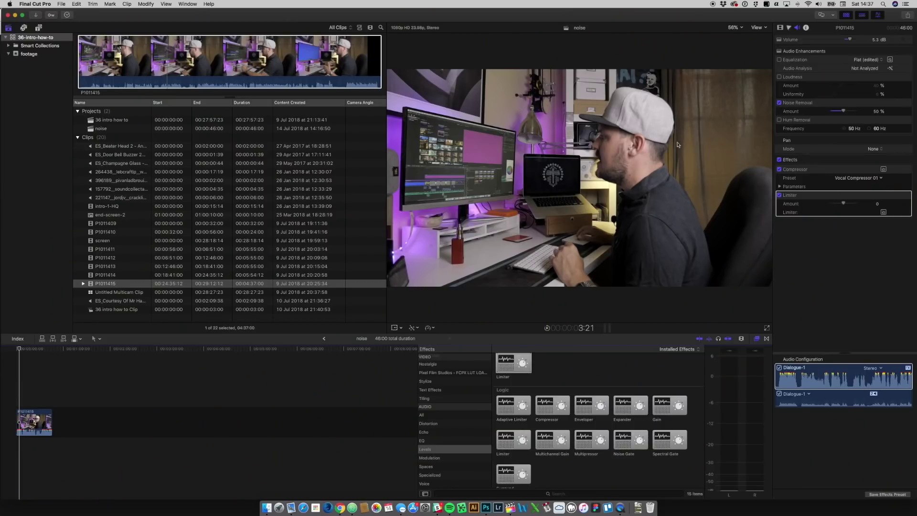
Step: Replay clip P1011415 from the start several times to judge the noise removal
{"action": "key", "text": "space"}
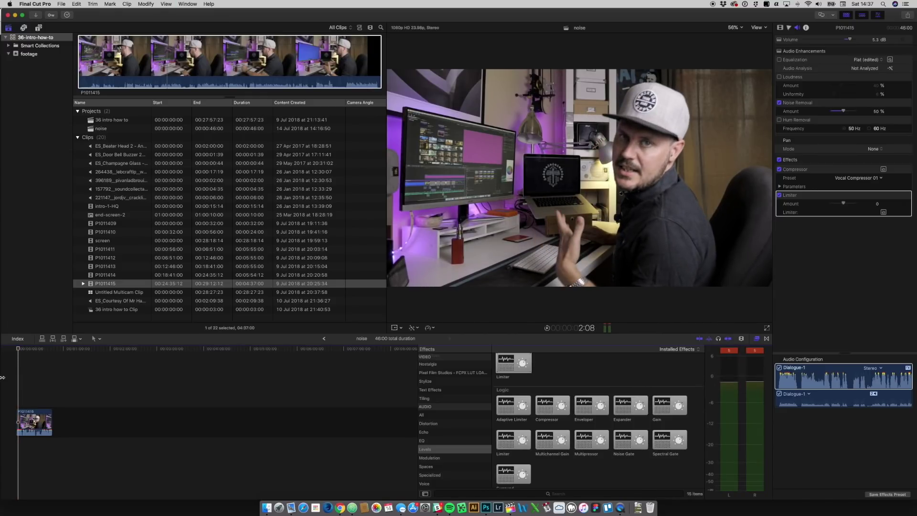
{"action": "key", "text": "Home"}
{"action": "key", "text": "space"}
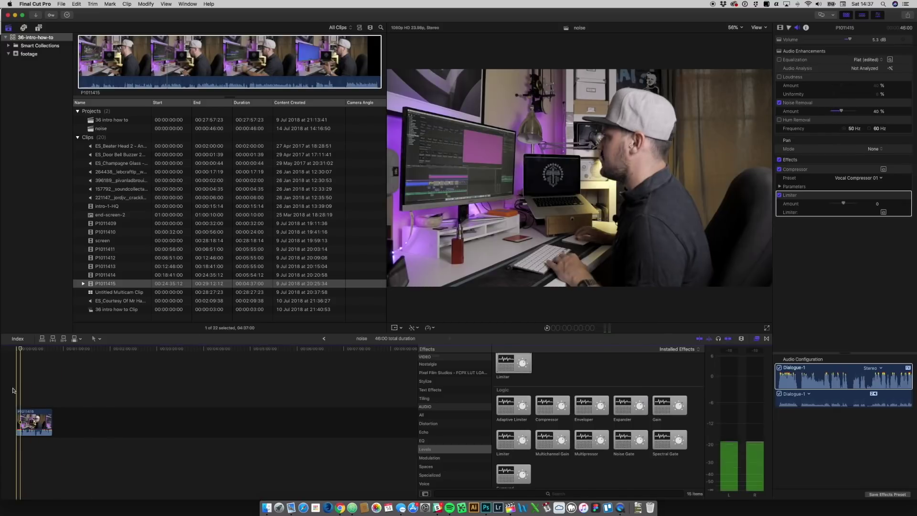
{"action": "key", "text": "shift+ctrl+i"}
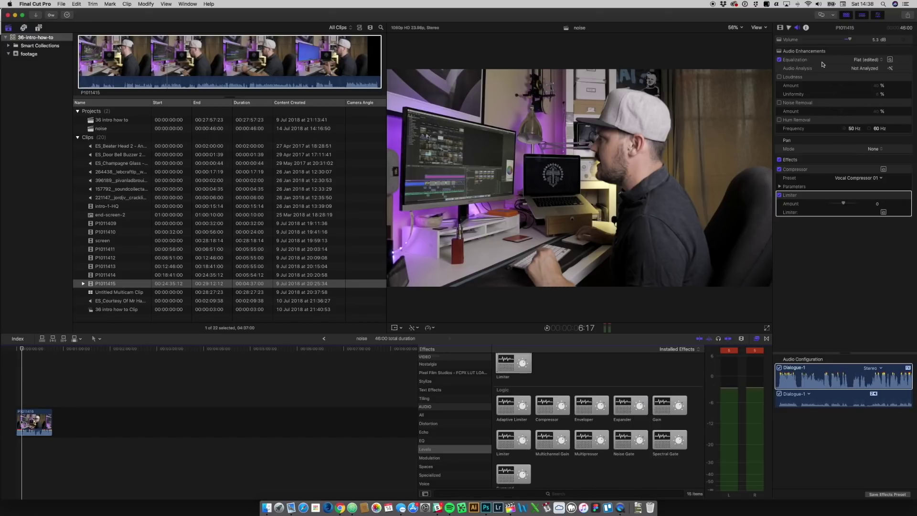
Step: Open the Graphic Equalizer, try the Bass Boost preset, then reset all 10 bands to Flat
{"action": "left_click", "coordinate": [890, 60]}
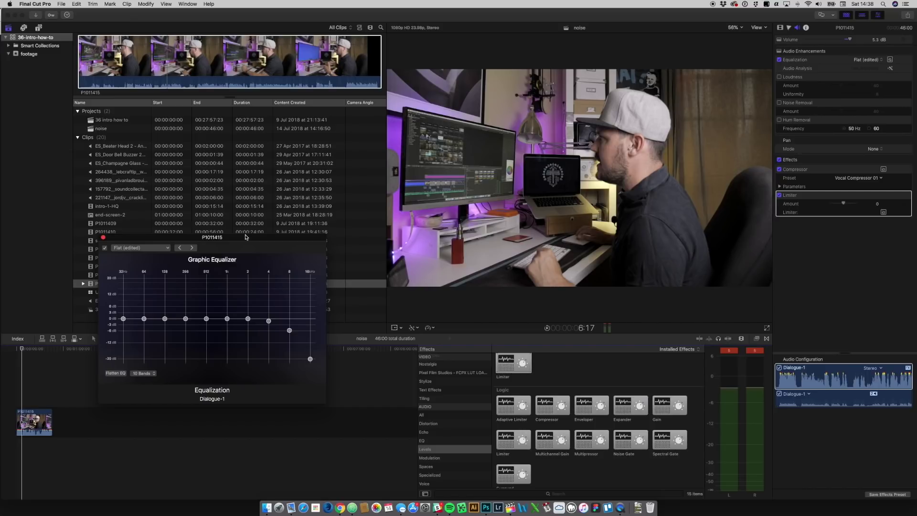
{"action": "left_click_drag", "start_coordinate": [243, 238], "coordinate": [338, 179]}
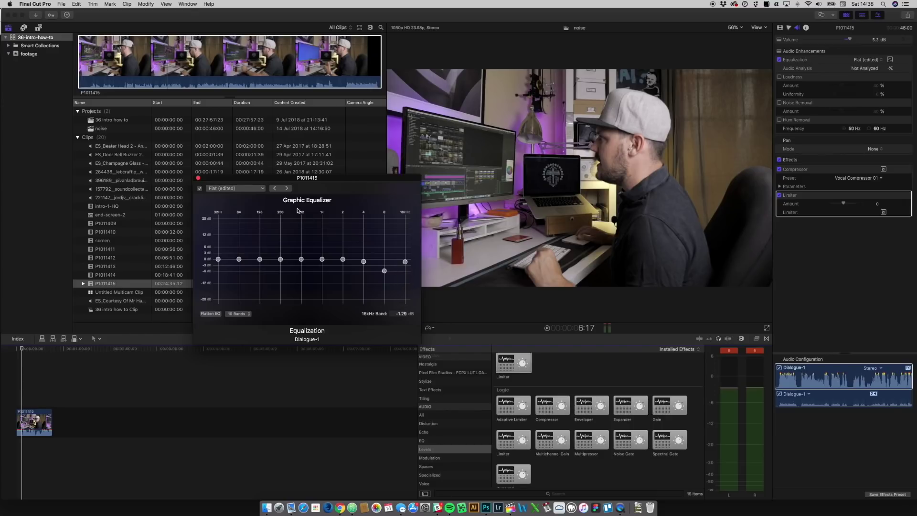
{"action": "left_click", "coordinate": [255, 189]}
{"action": "left_click", "coordinate": [235, 197]}
{"action": "left_click", "coordinate": [230, 189]}
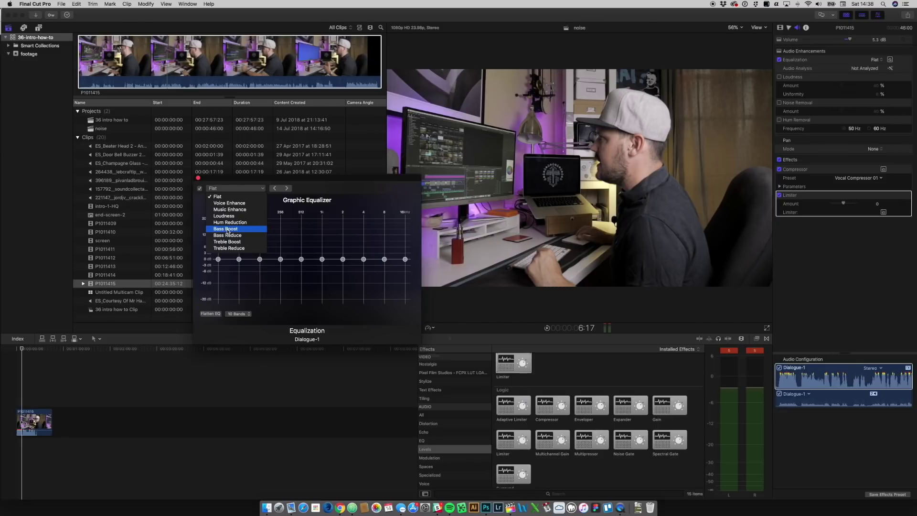
{"action": "left_click", "coordinate": [226, 228]}
{"action": "left_click", "coordinate": [230, 189]}
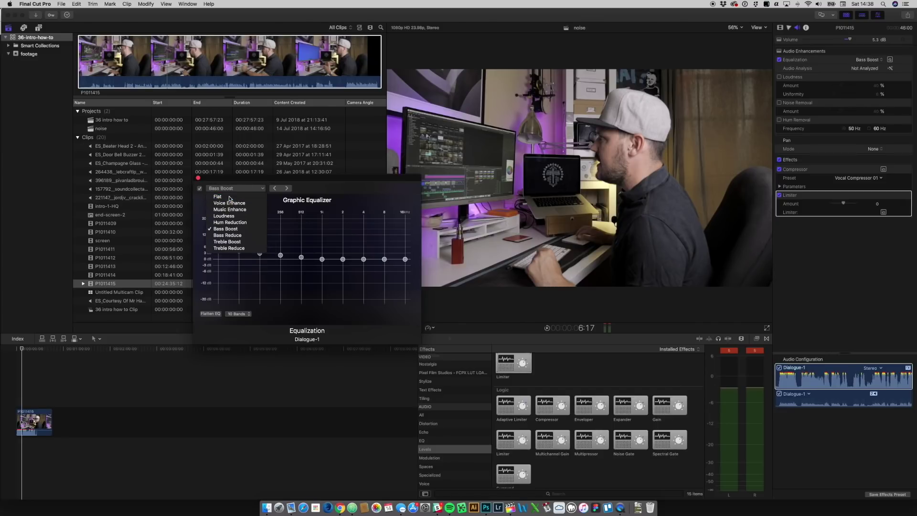
{"action": "left_click", "coordinate": [229, 197]}
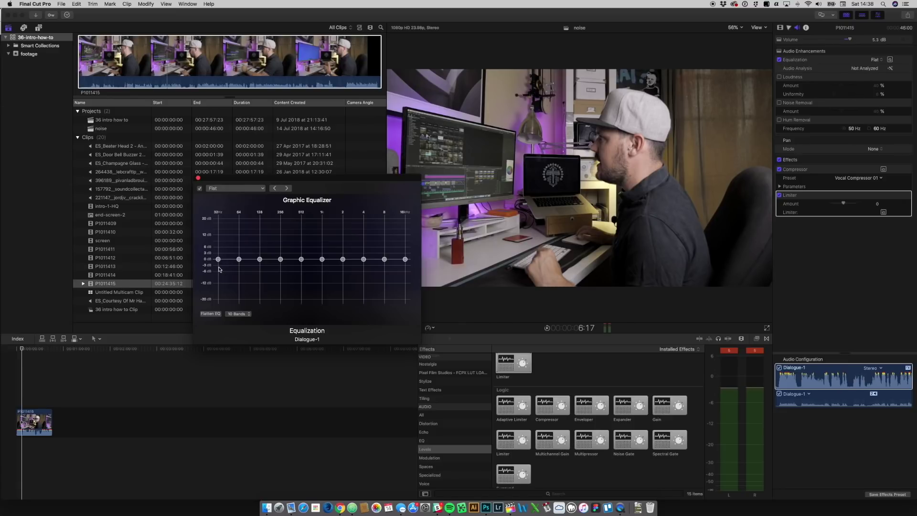
{"action": "left_click", "coordinate": [17, 387]}
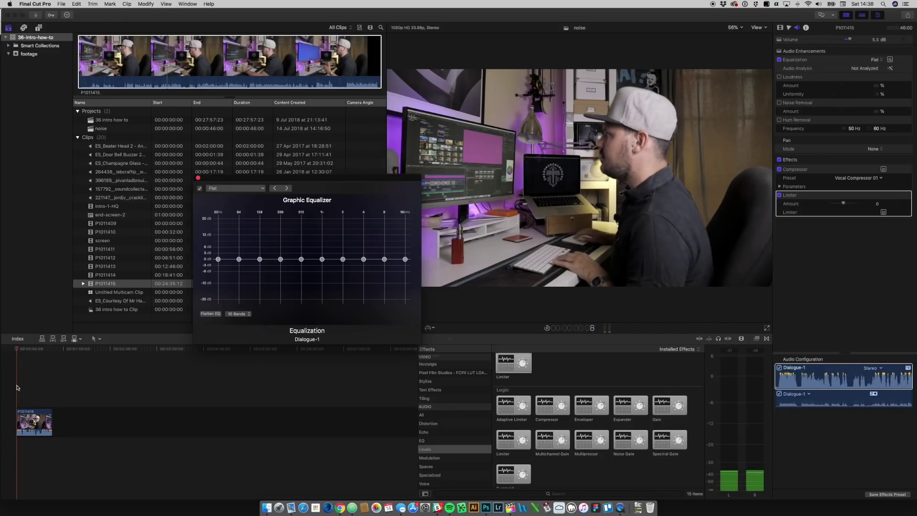
Step: During playback, sweep the 32 Hz, 256 Hz, 512 Hz and 1 kHz bands, leaving 1 kHz at 0.7 dB
{"action": "key", "text": "XF86AudioLowerVolume"}
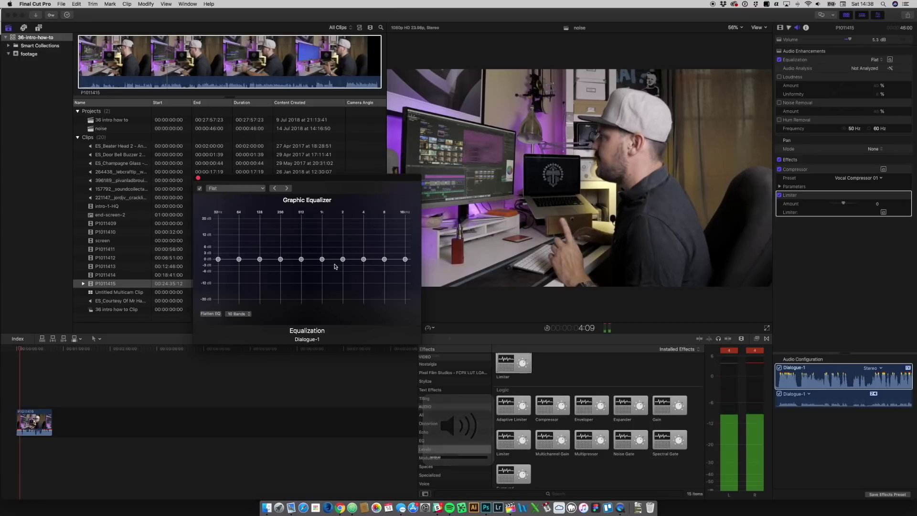
{"action": "left_click", "coordinate": [219, 261]}
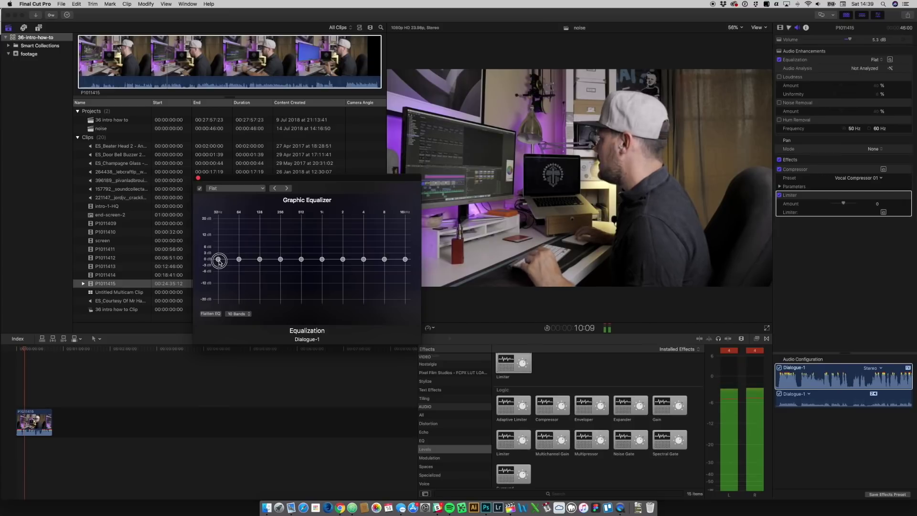
{"action": "left_click_drag", "start_coordinate": [223, 217], "coordinate": [241, 262]}
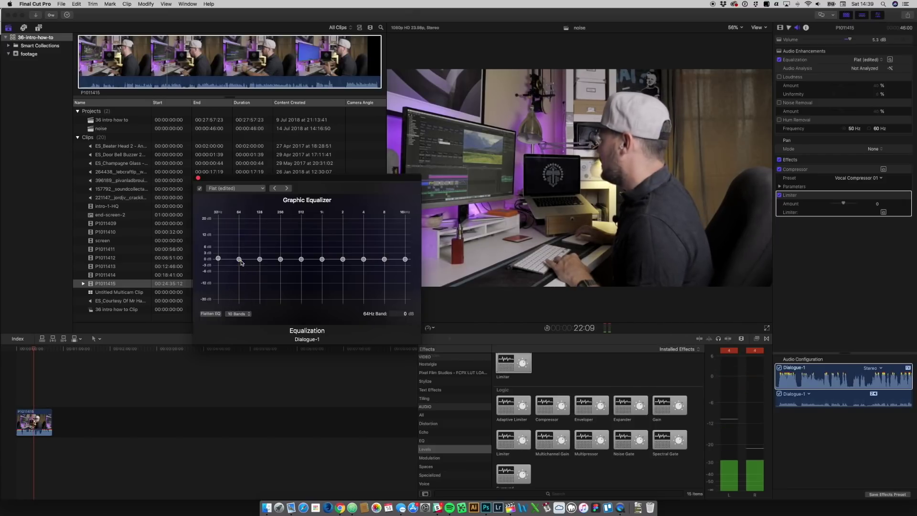
{"action": "key", "text": "XF86AudioLowerVolume"}
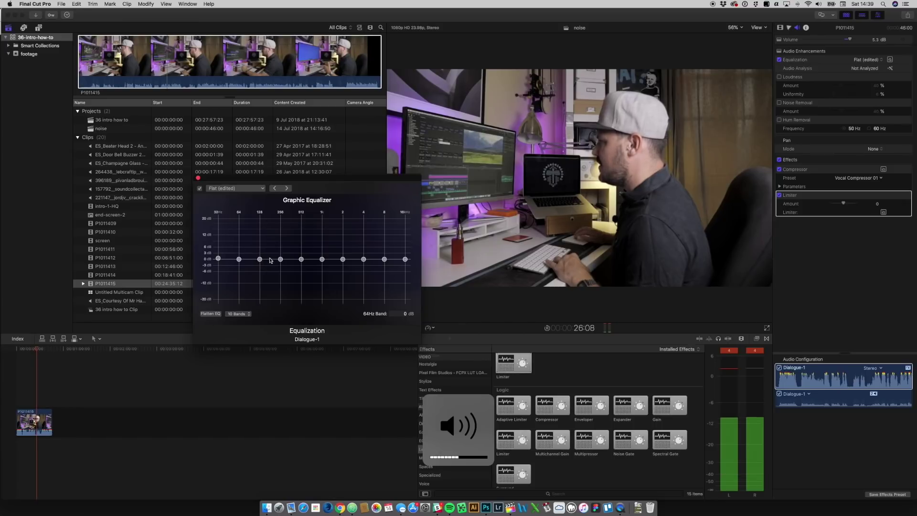
{"action": "left_click_drag", "start_coordinate": [280, 259], "coordinate": [286, 230]}
{"action": "left_click_drag", "start_coordinate": [281, 283], "coordinate": [281, 264]}
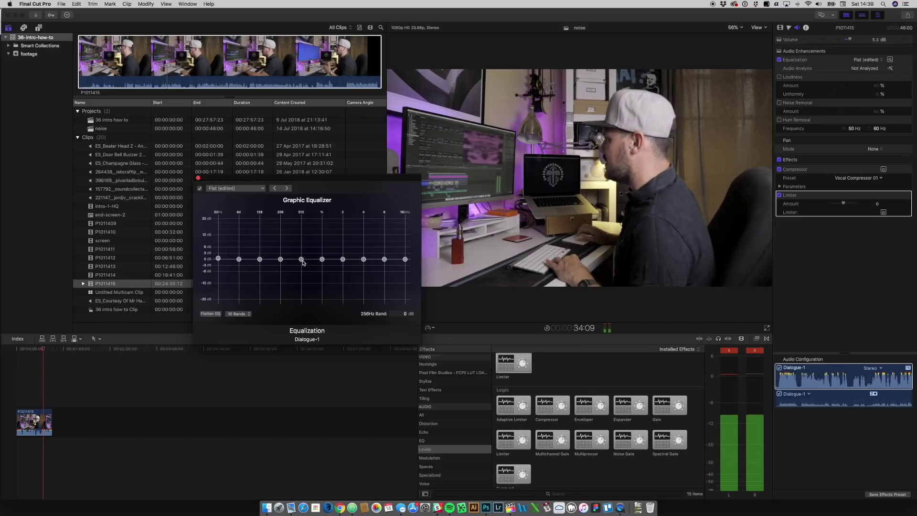
{"action": "left_click_drag", "start_coordinate": [305, 232], "coordinate": [299, 297]}
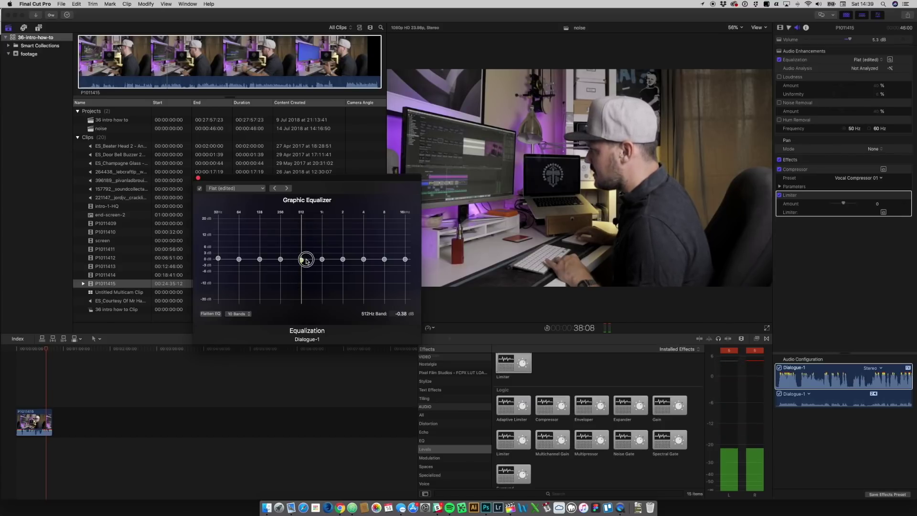
{"action": "mouse_move", "coordinate": [322, 257]}
{"action": "left_mouse_down"}
{"action": "mouse_move", "coordinate": [327, 228]}
{"action": "mouse_move", "coordinate": [321, 289]}
{"action": "mouse_move", "coordinate": [323, 263]}
{"action": "left_mouse_up"}
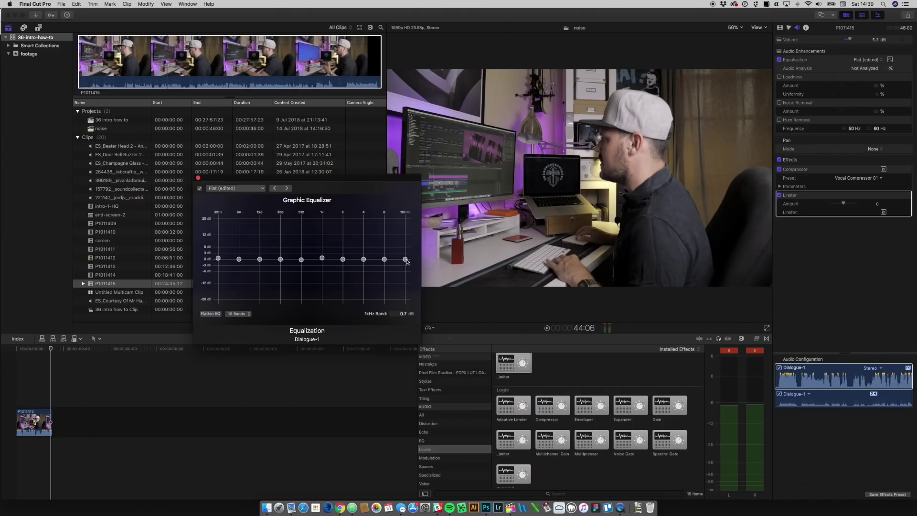
Step: During playback, boost the 16 kHz band, then cut it to -11.48 dB
{"action": "key", "text": "space"}
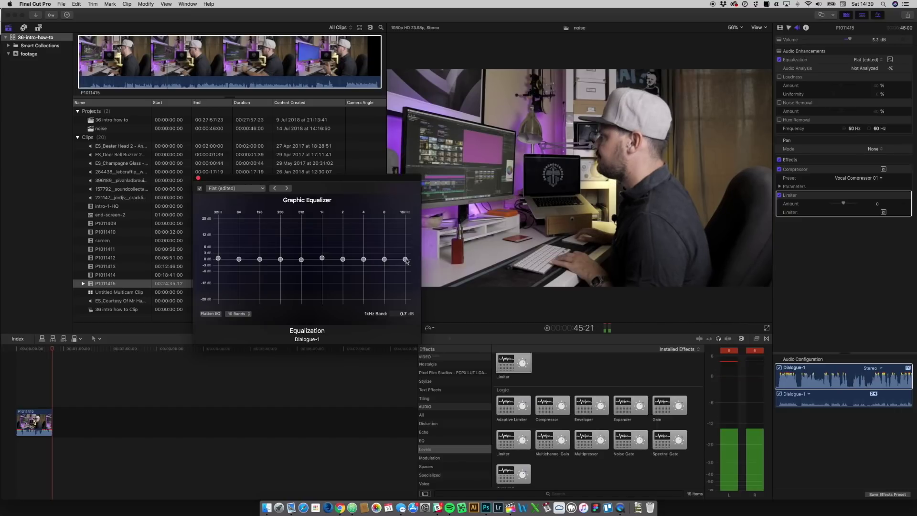
{"action": "left_click_drag", "start_coordinate": [405, 259], "coordinate": [406, 225]}
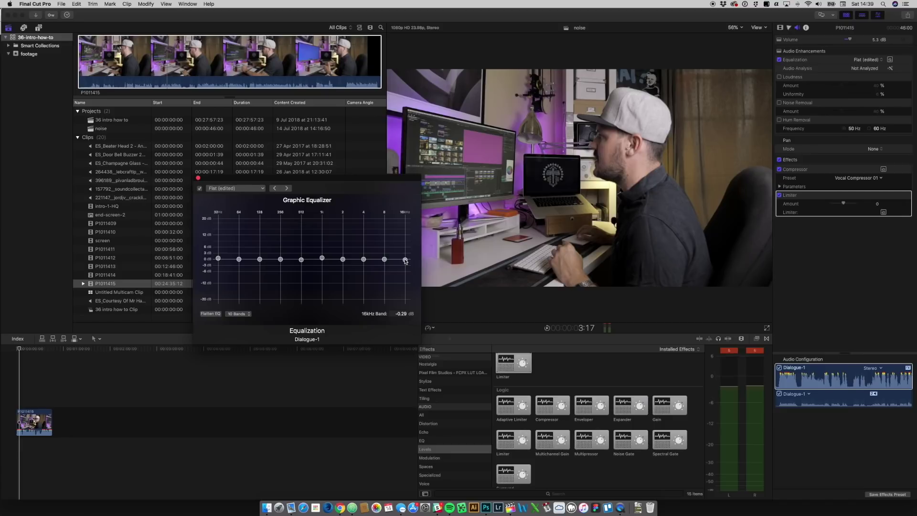
{"action": "left_click_drag", "start_coordinate": [405, 261], "coordinate": [405, 283]}
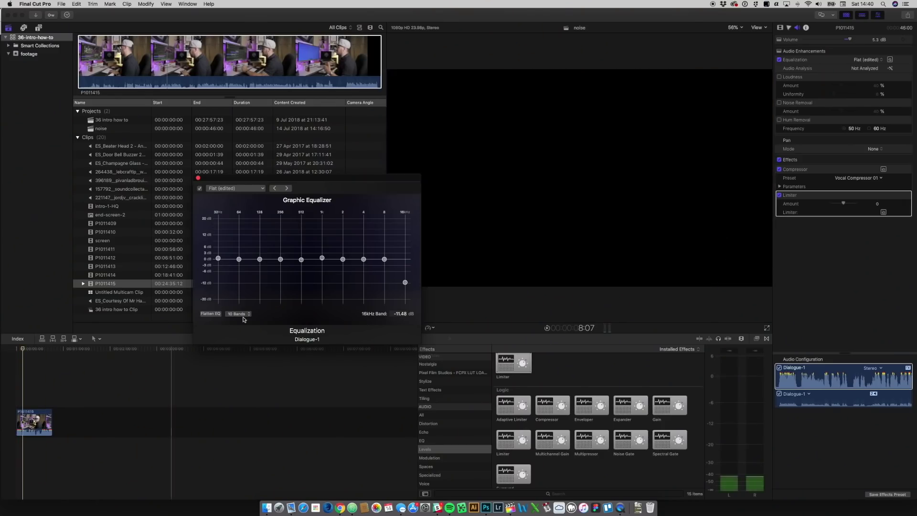
Step: Close the Graphic Equalizer window
{"action": "left_click", "coordinate": [199, 178]}
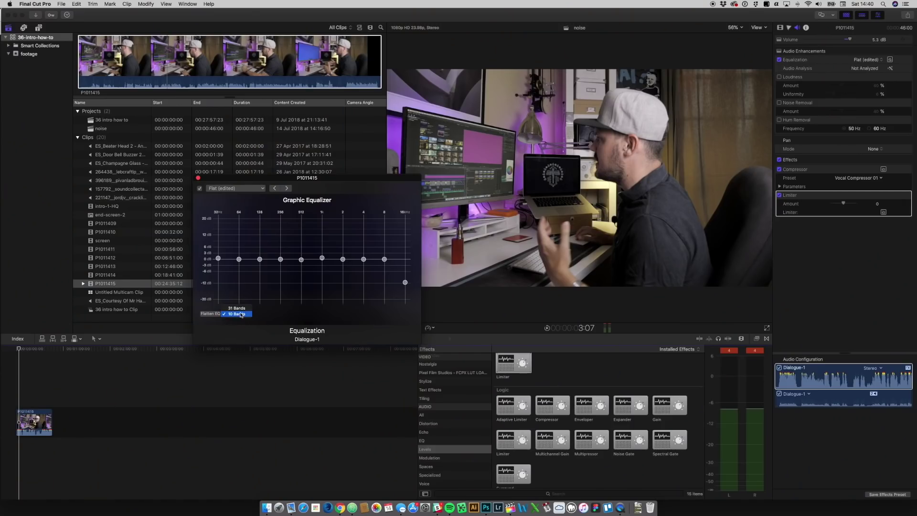
Step: Select '31 Bands' in the Graphic Equalizer's bands popup, leaving every band at 0 dB
{"action": "left_click", "coordinate": [239, 309]}
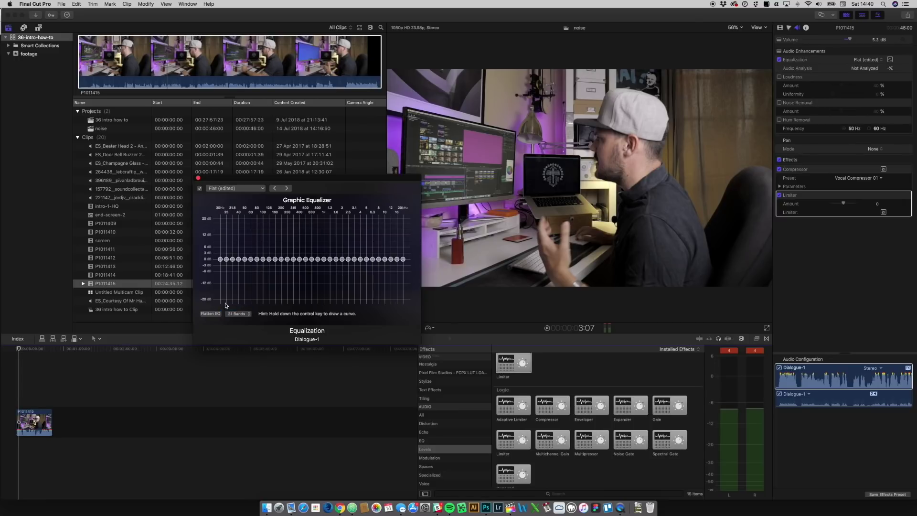